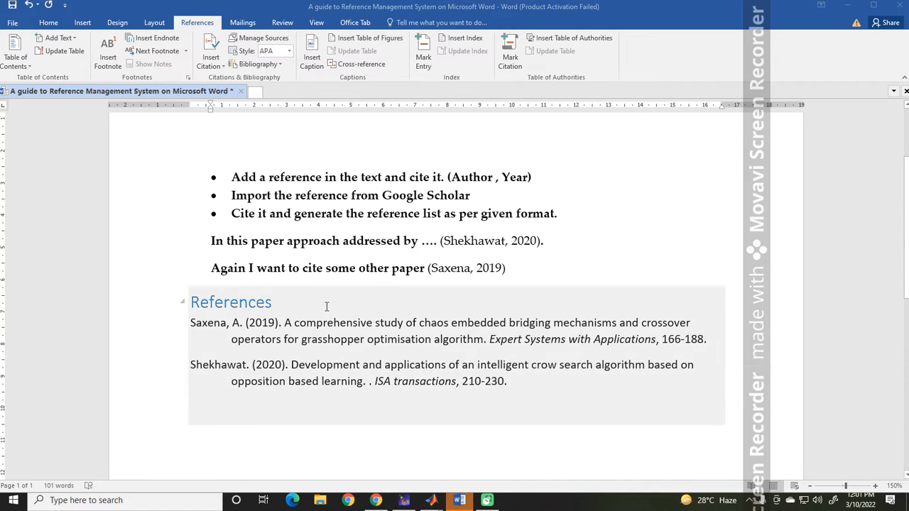
Step: Delete the whole References list below the cited paragraphs and place the cursor after the 2019 citation
click(330, 302)
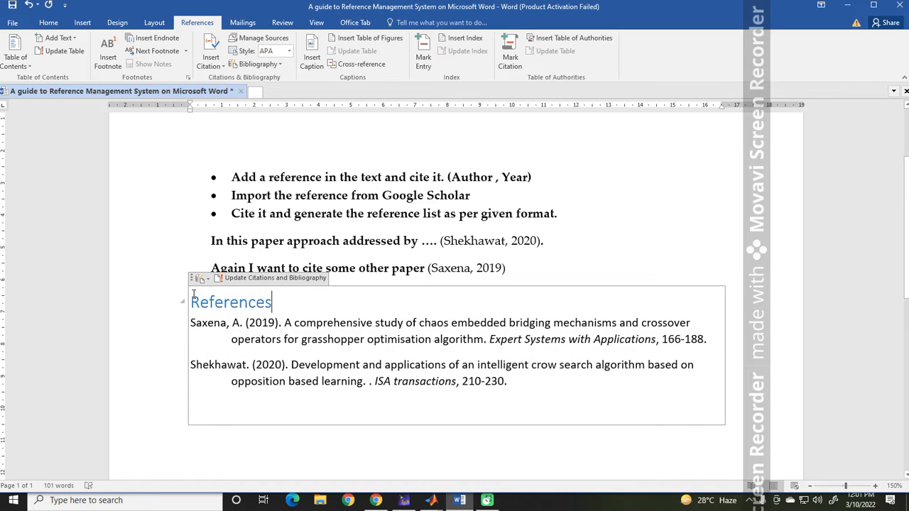
drag(193, 293, 515, 409)
key(Delete)
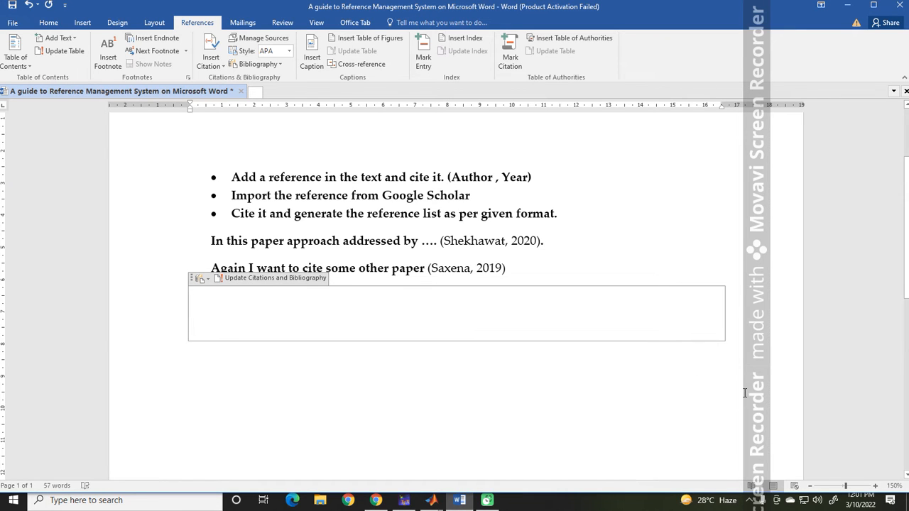
click(735, 395)
click(539, 273)
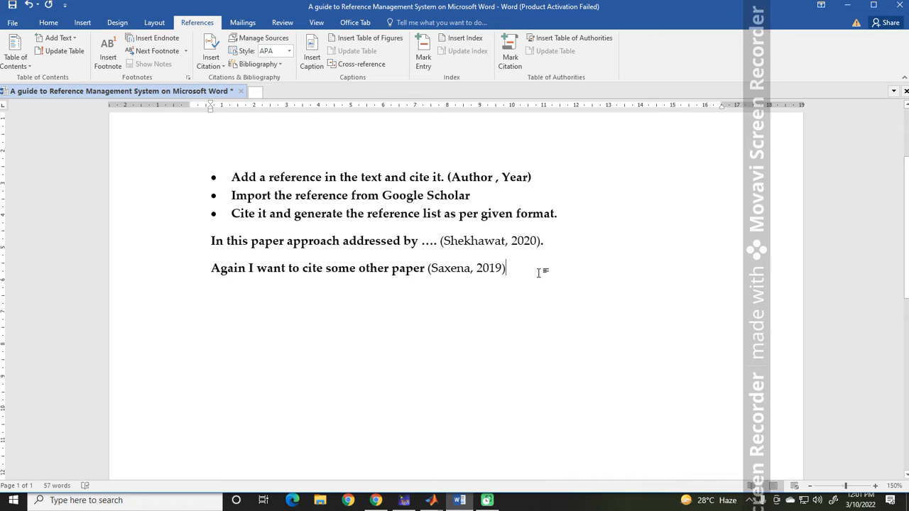
Step: Start a new journal article source in the Source Manager and switch to Google Scholar in Chrome
click(257, 40)
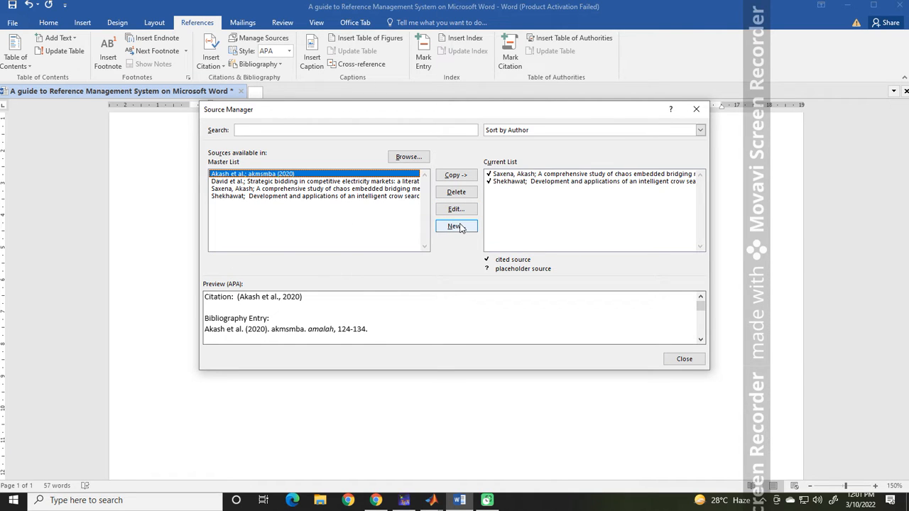
click(459, 227)
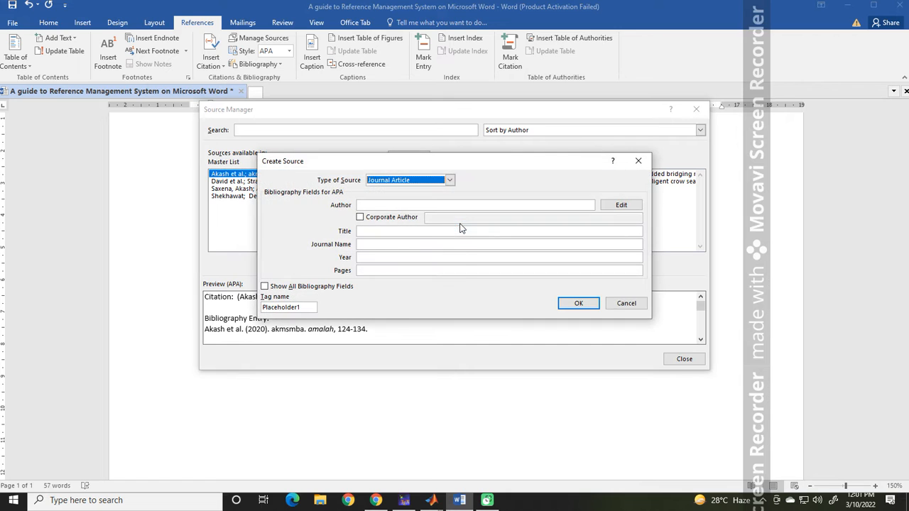
mouse_move(378, 502)
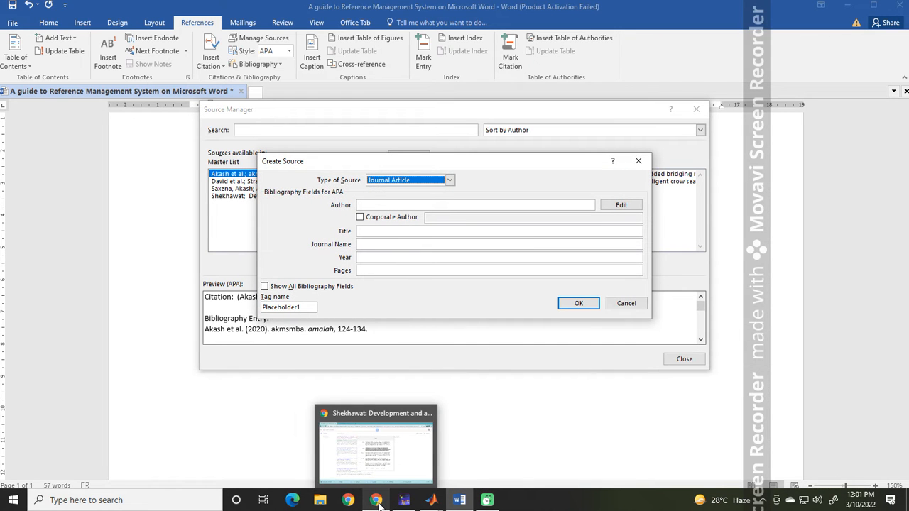
click(379, 503)
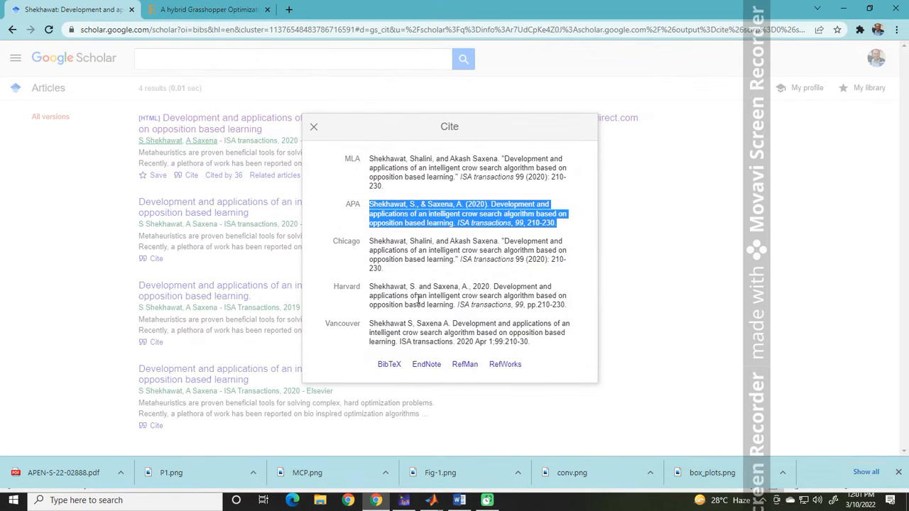
Step: Close the citation window, return to the author's Google Scholar profile and sort the articles by year
click(311, 131)
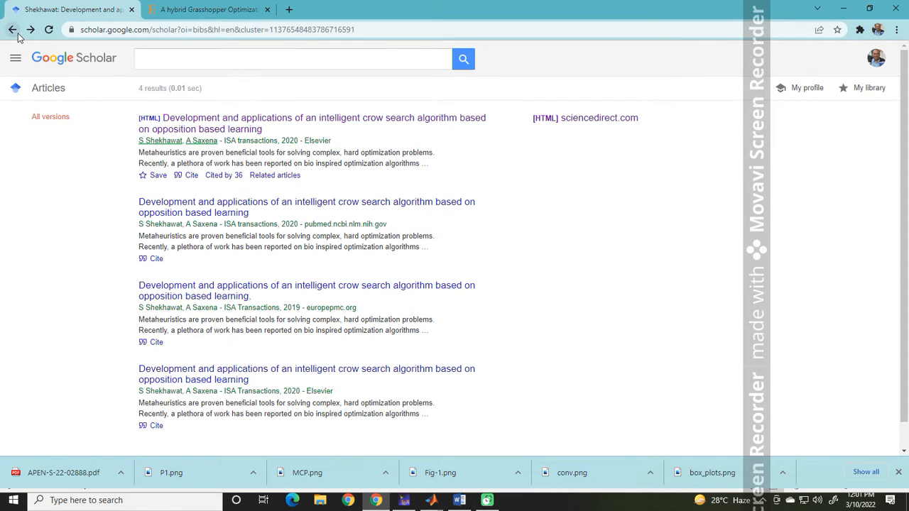
click(14, 31)
click(12, 30)
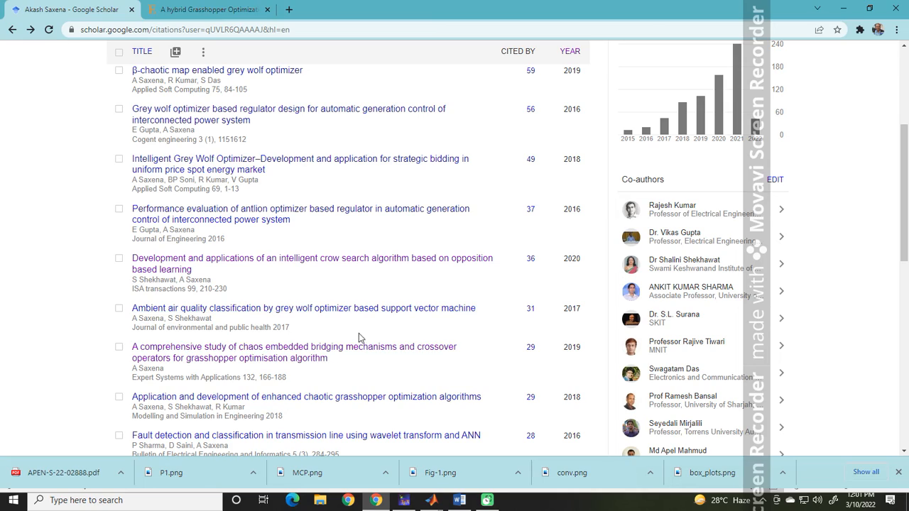
scroll(300, 246, up, 2)
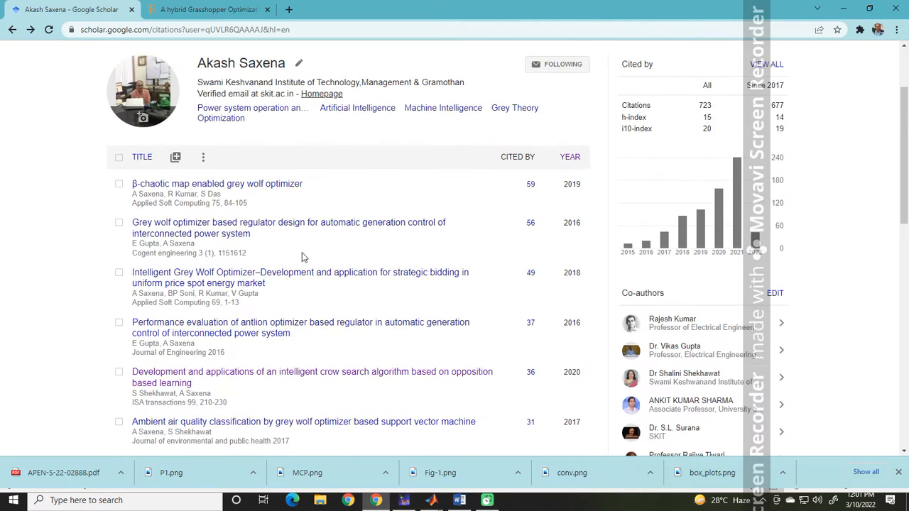
scroll(302, 257, down, 4)
scroll(397, 213, up, 3)
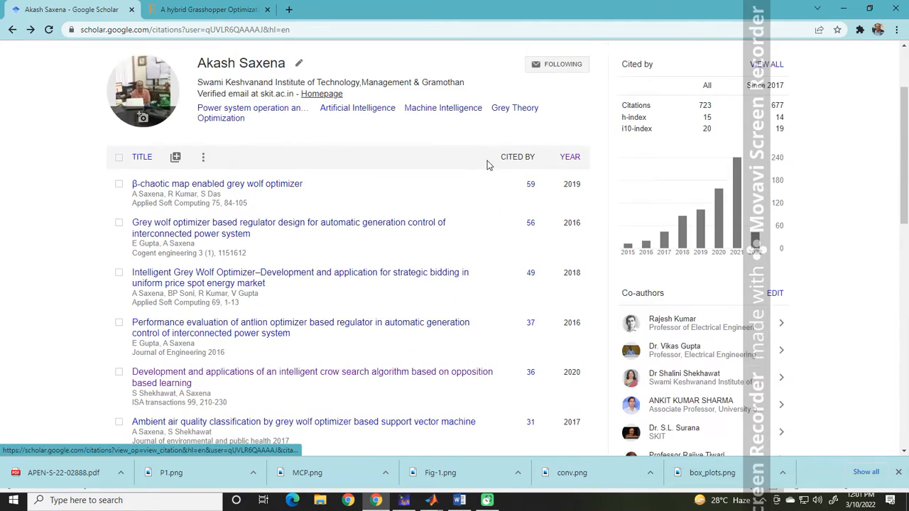
click(571, 157)
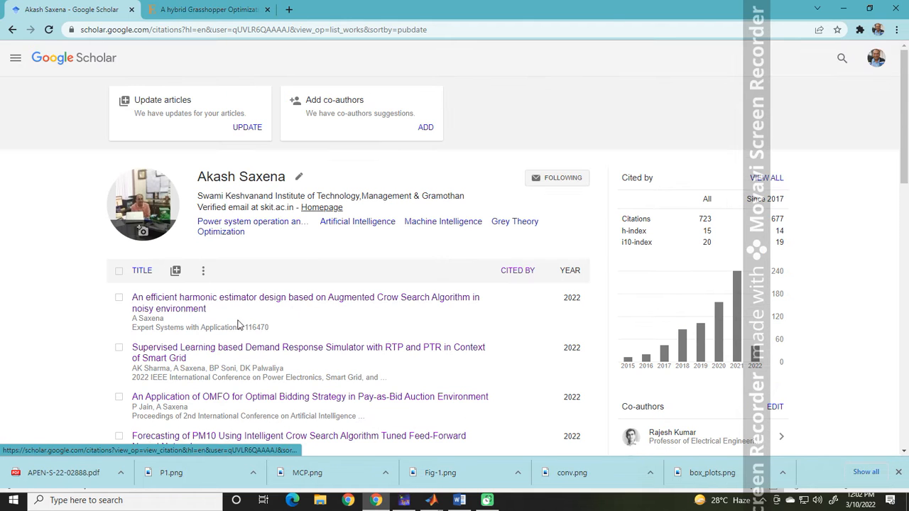
Step: Copy the APA citation of the 2022 article "An efficient harmonic estimator design based on Augmented Crow Search Algorithm in noisy environment"
click(284, 308)
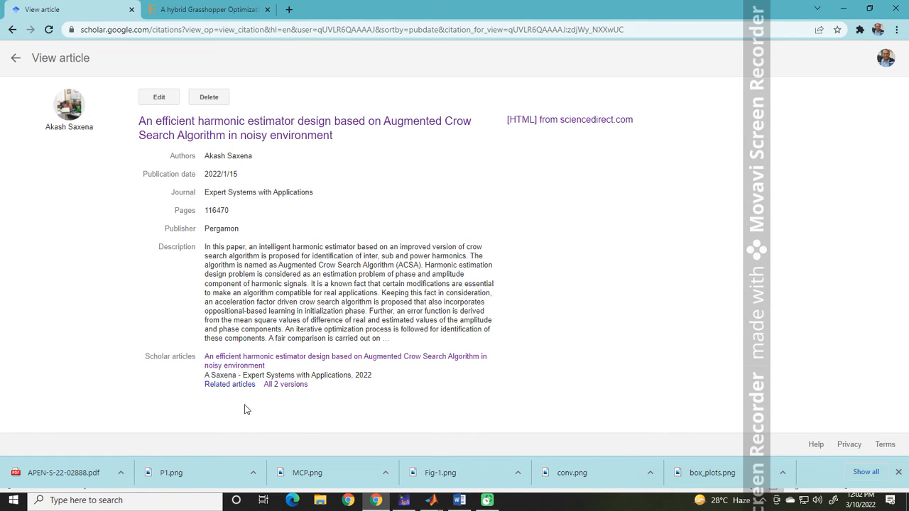
click(285, 384)
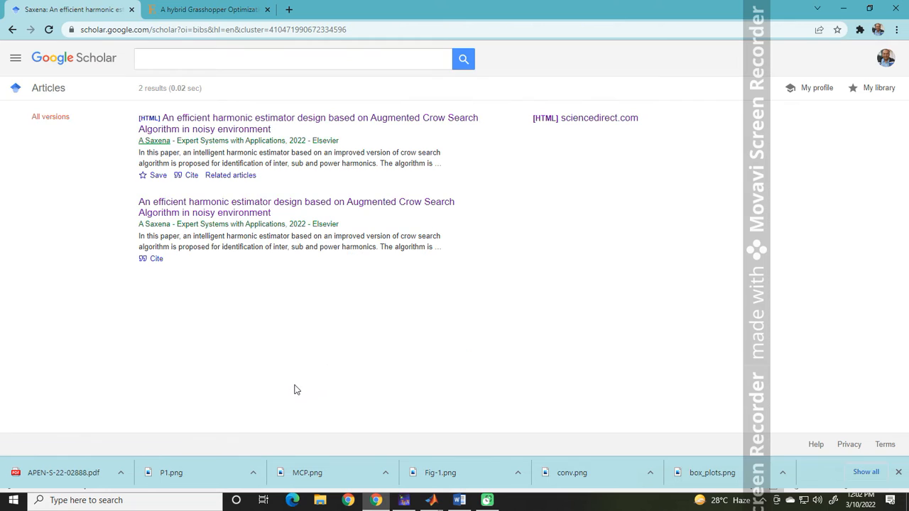
click(182, 176)
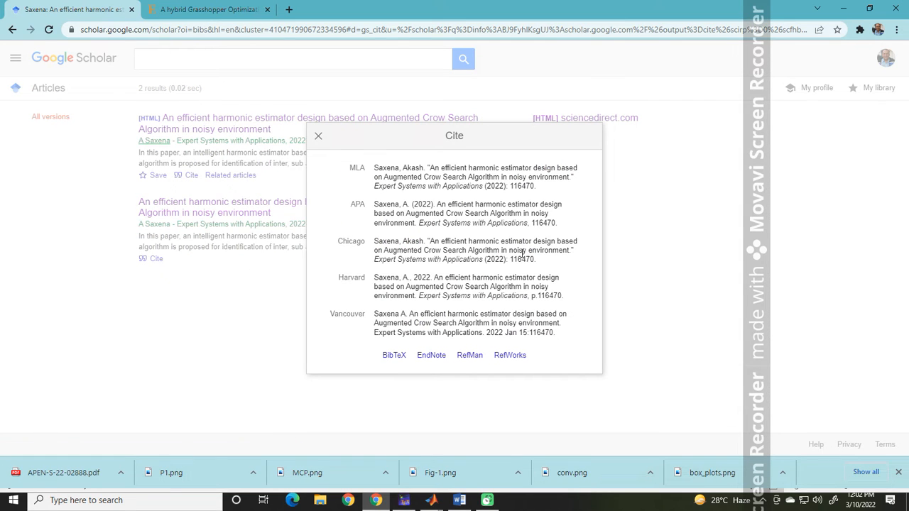
triple_click(506, 206)
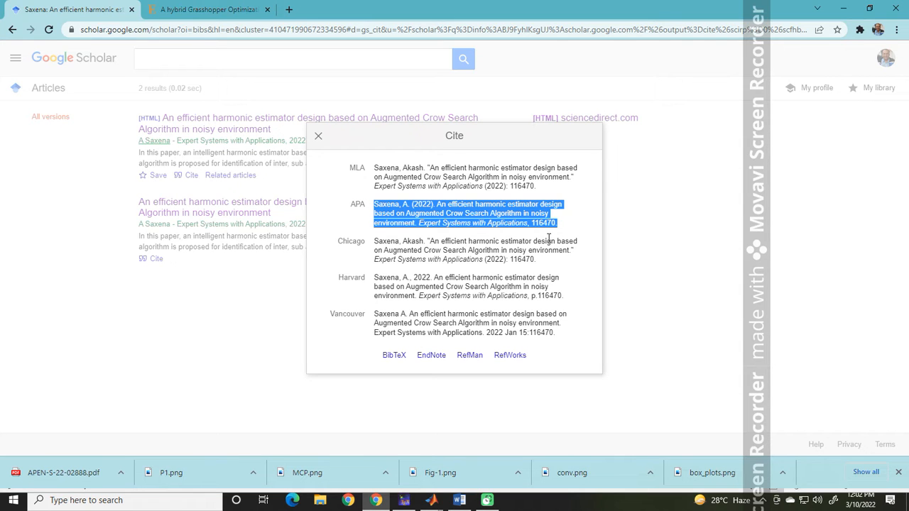
Step: Switch back to Word, enter the author's name as corporate author and paste the copied citation as the source's title
key(alt+Tab)
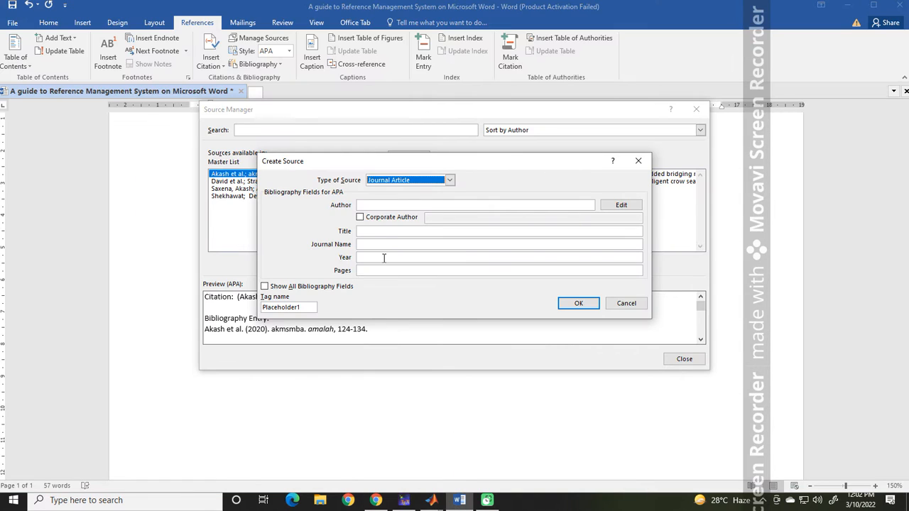
click(388, 206)
text(Akash Saxena)
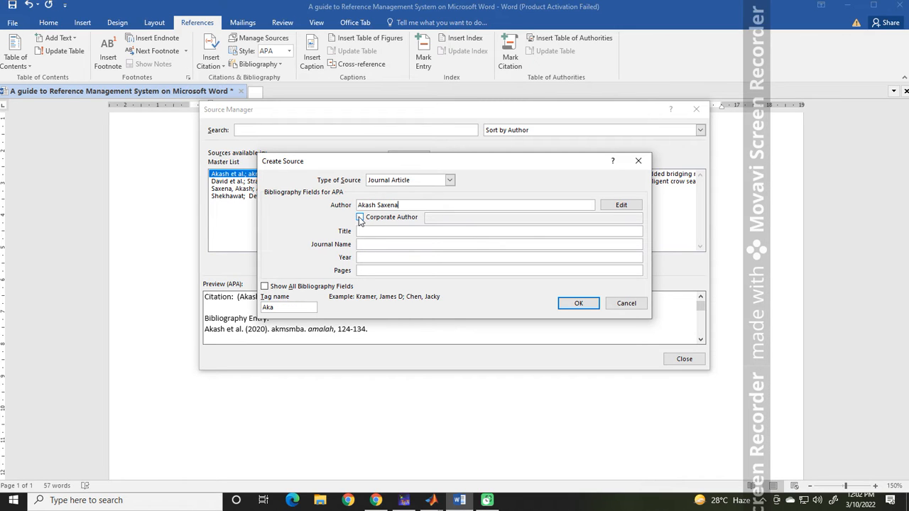
click(360, 217)
click(366, 231)
key(ctrl+v)
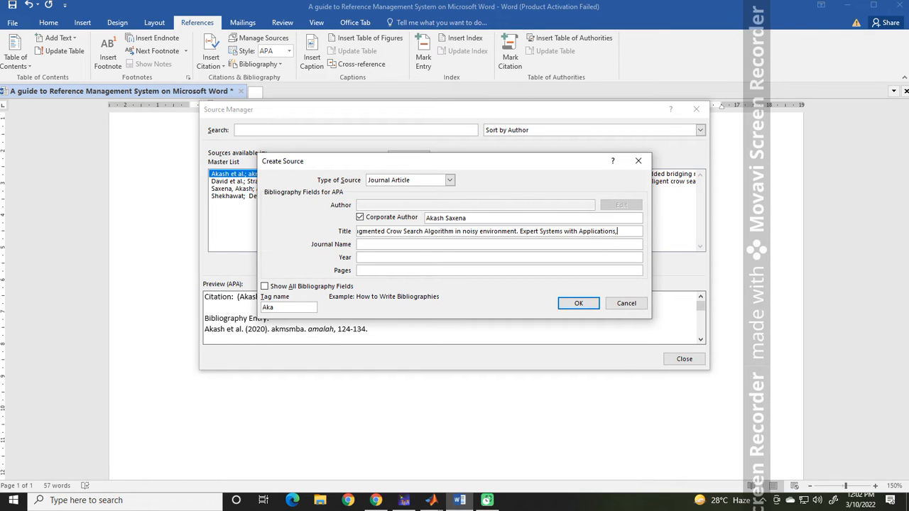
Step: Move "Expert Systems with Applications" from the title into the journal name and set the year to 2022
drag(631, 236, 523, 230)
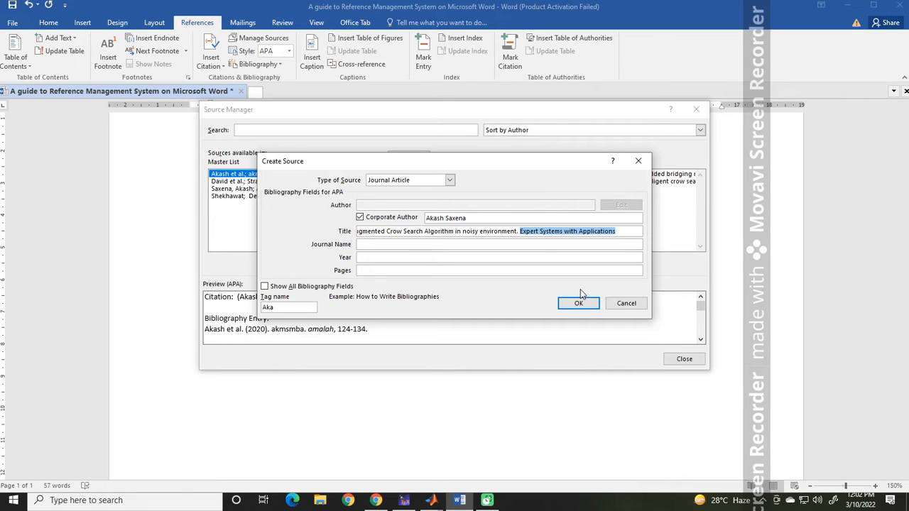
key(ctrl+x)
click(380, 245)
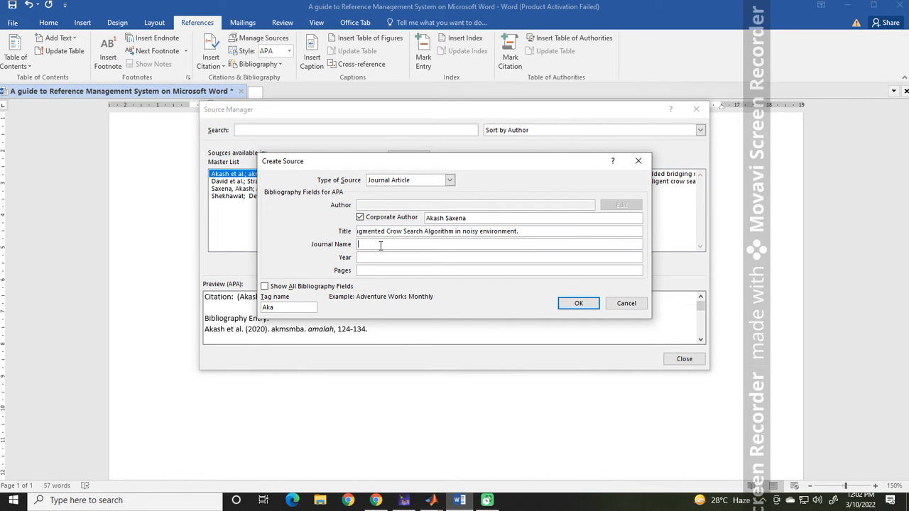
key(ctrl+v)
click(381, 258)
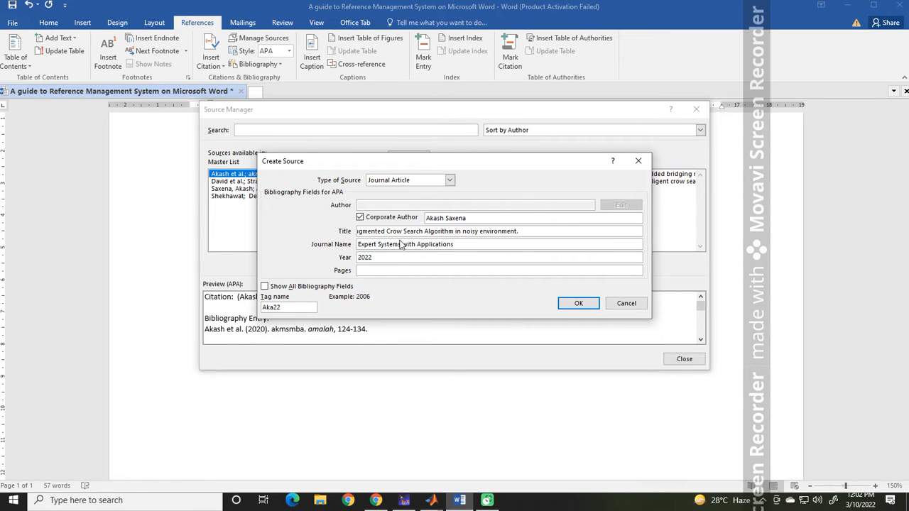
Step: Remove the author and year from the start of the title so it begins "An efficient harmonic estimator design", and save the new source
click(428, 232)
key(Left)
key(Left)
key(Left)
key(Left)
key(Left)
key(Left)
key(Left)
key(Left)
key(Left)
key(Left)
key(Left)
key(Left)
key(Left)
key(Left)
key(Left)
key(Left)
key(Left)
key(Left)
key(Left)
key(Left)
key(Left)
key(Left)
key(Left)
key(Left)
key(Left)
key(Left)
key(Left)
key(Left)
key(Left)
key(Left)
key(Left)
key(Left)
key(Left)
key(Left)
key(Left)
key(Left)
key(Left)
key(Left)
key(Left)
key(Left)
key(Delete)
key(Delete)
key(Delete)
key(Delete)
key(Delete)
key(Delete)
key(Delete)
key(Delete)
key(Delete)
key(Delete)
key(Delete)
key(Delete)
key(Delete)
key(Delete)
key(Delete)
key(Delete)
key(Delete)
key(Delete)
key(Delete)
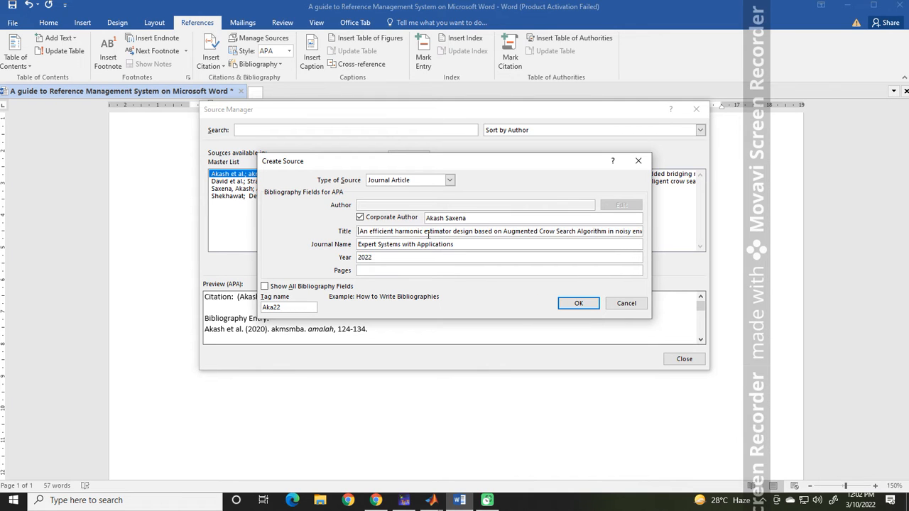
click(574, 305)
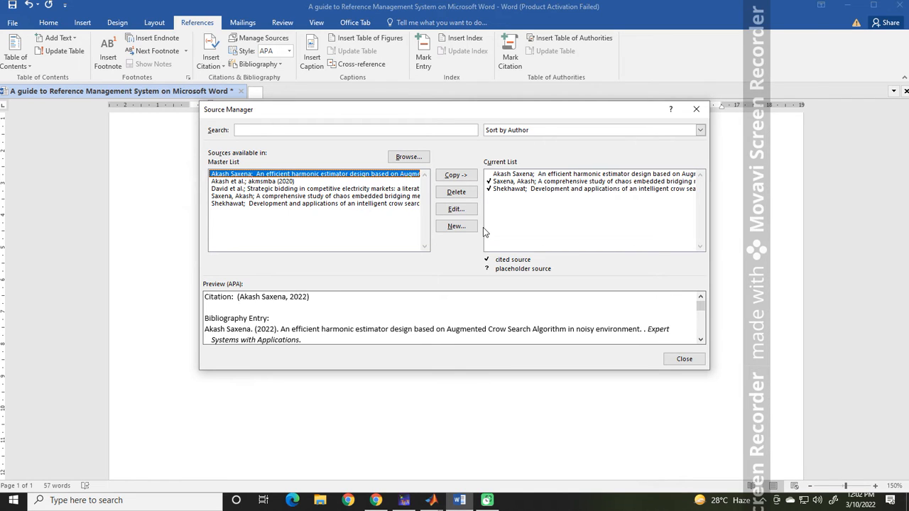
click(678, 359)
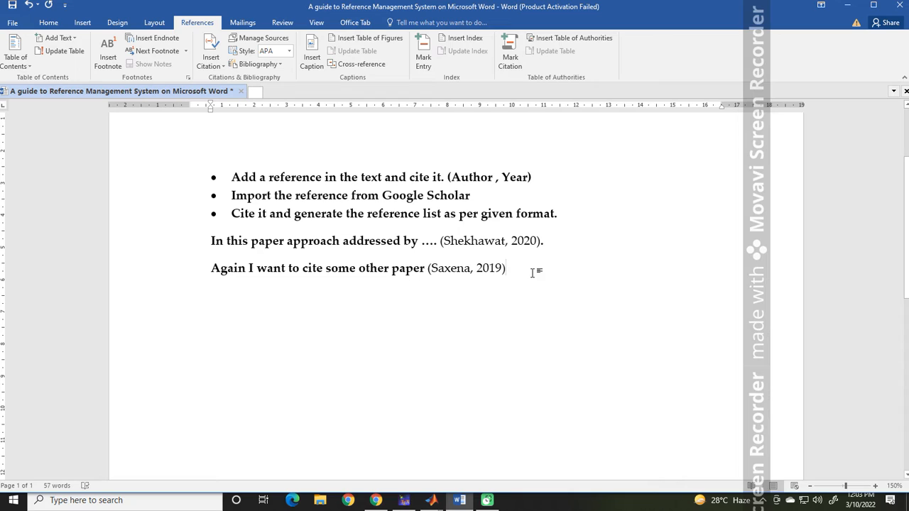
Step: Write that the author "proposed an algorithm on the basis of opposition based learning in reference" in a new paragraph, citing the 2022 source
key(Return)
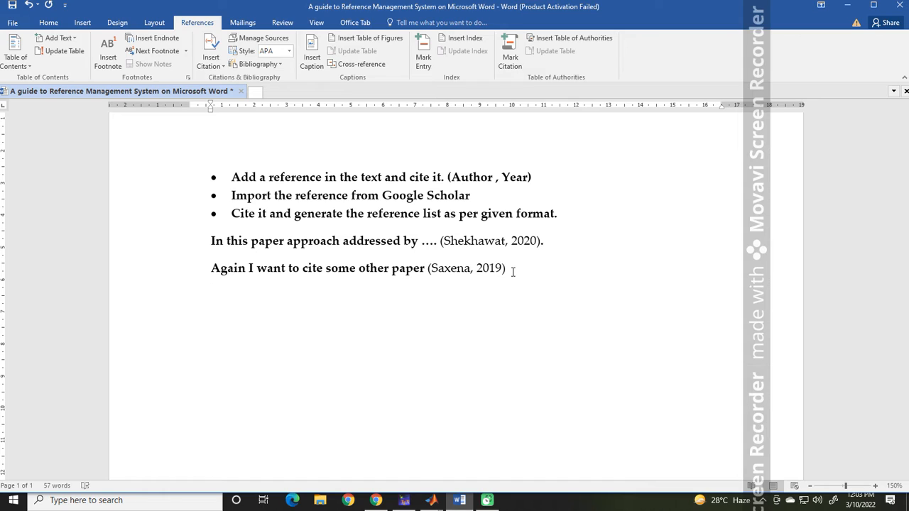
text(That Akash sa)
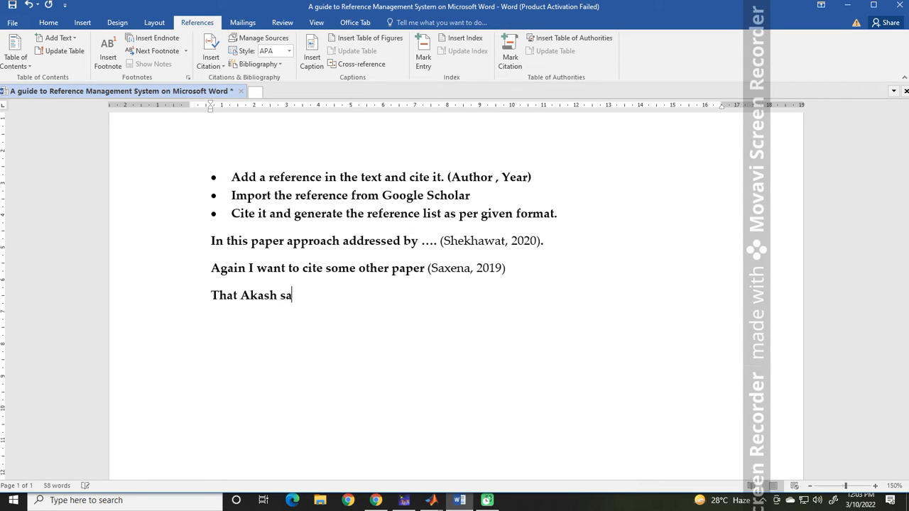
text(xena proposed an )
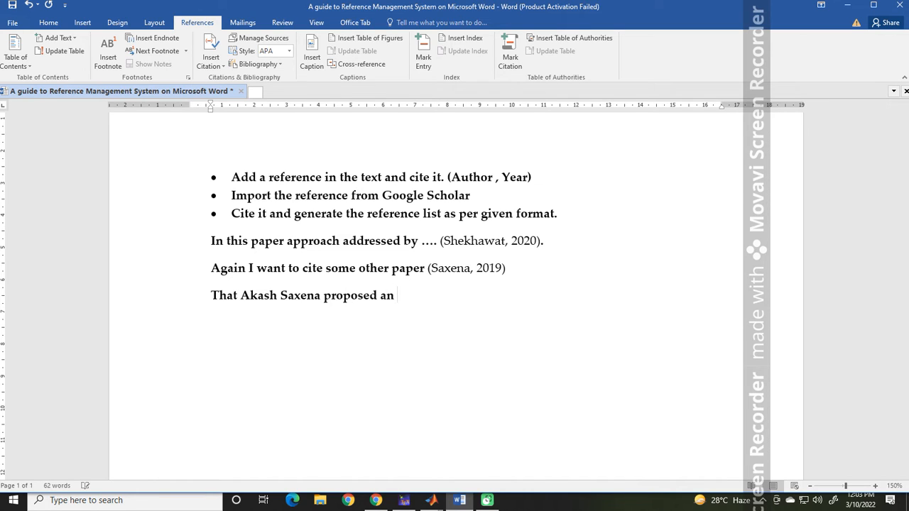
text(algorithm on the )
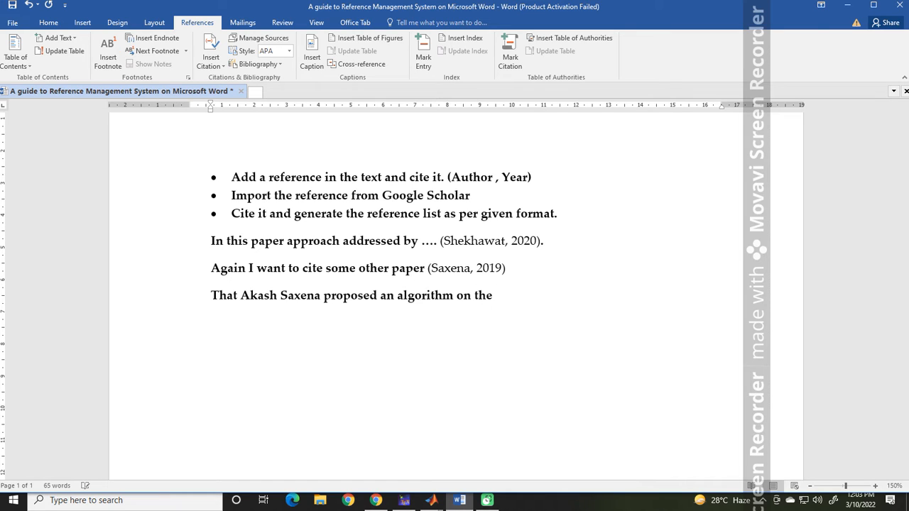
text(basis of opp)
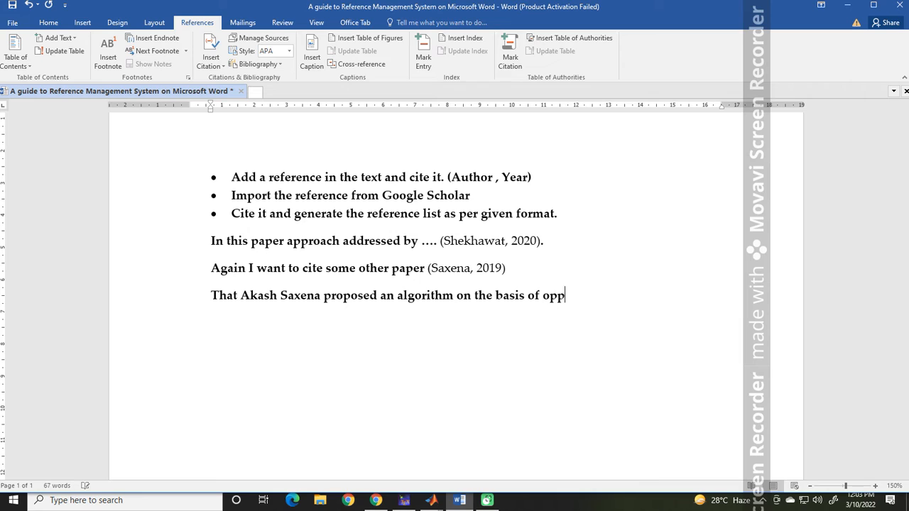
text(osition base)
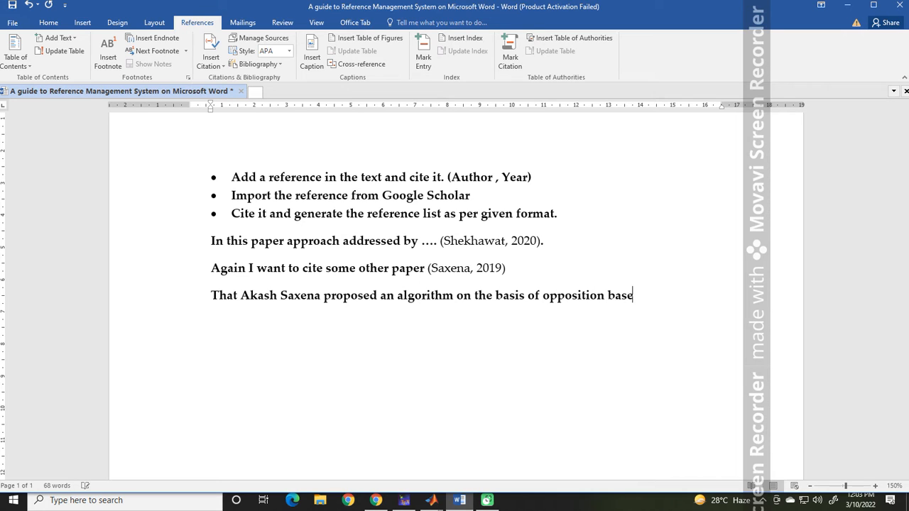
text(d learning in reference)
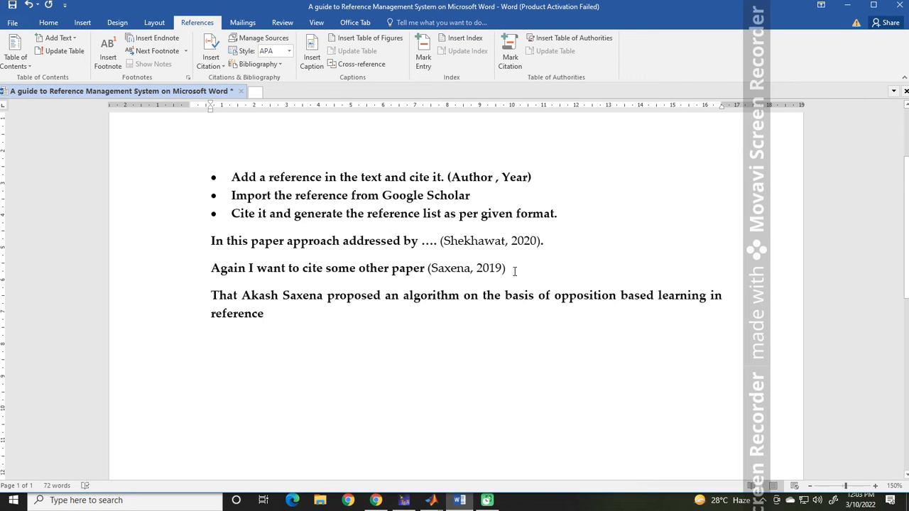
click(208, 66)
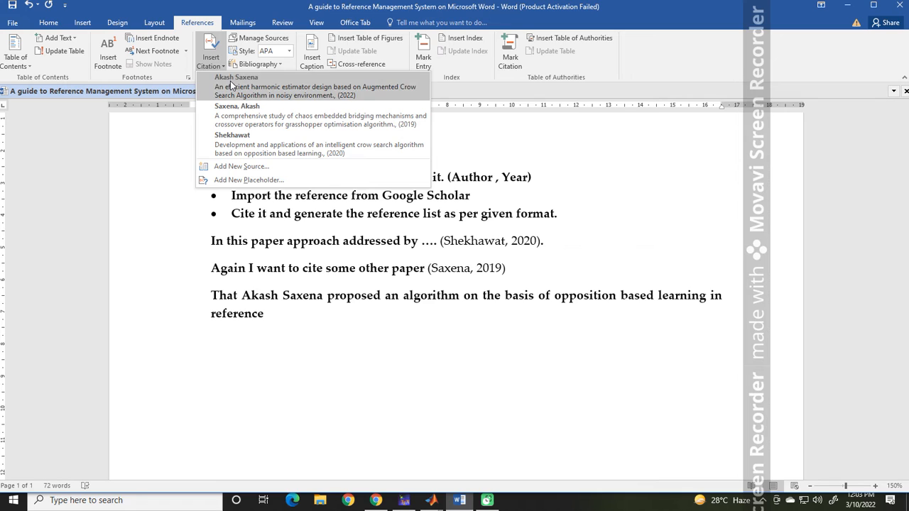
click(233, 86)
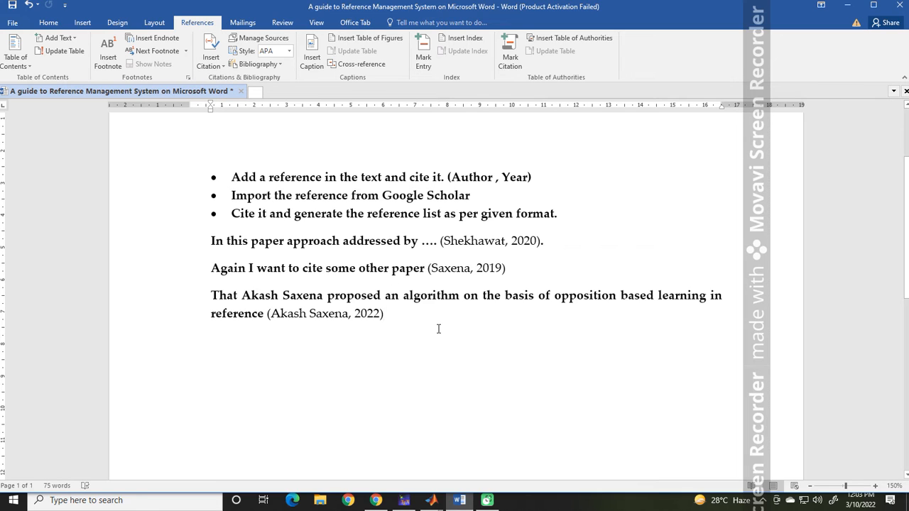
Step: Insert a Bibliography list and a References list below the last cited paragraph and compare the two
key(Return)
click(273, 65)
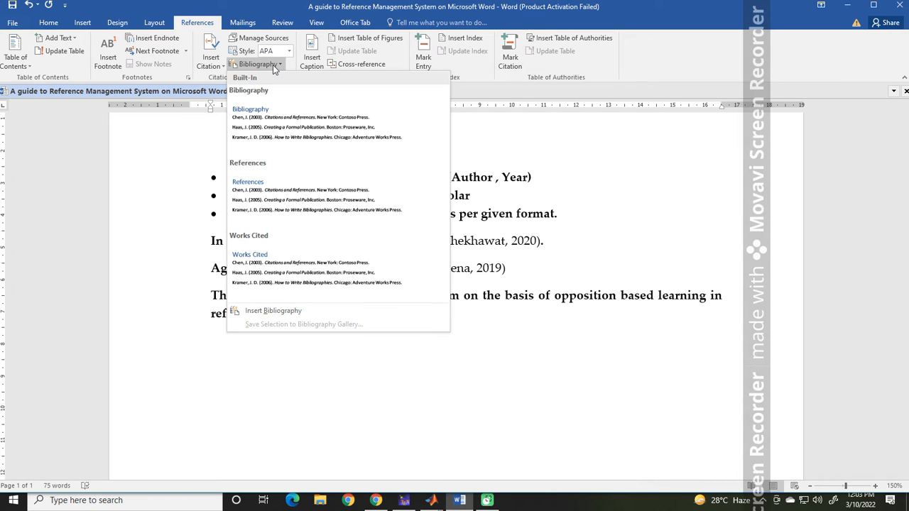
click(282, 128)
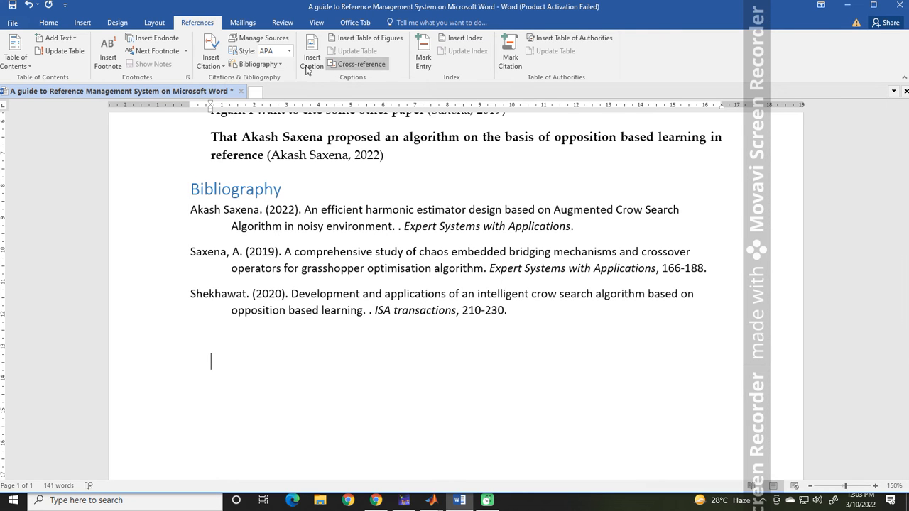
click(267, 64)
click(292, 198)
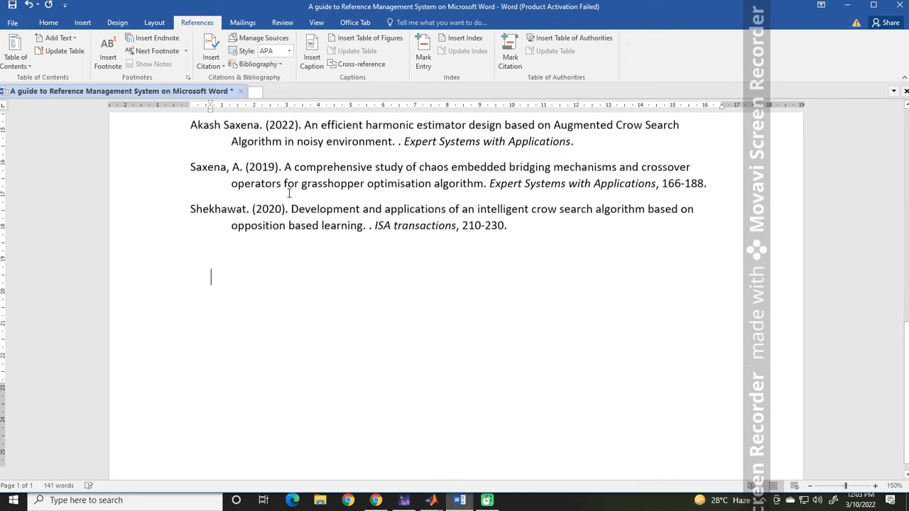
scroll(289, 193, up, 2)
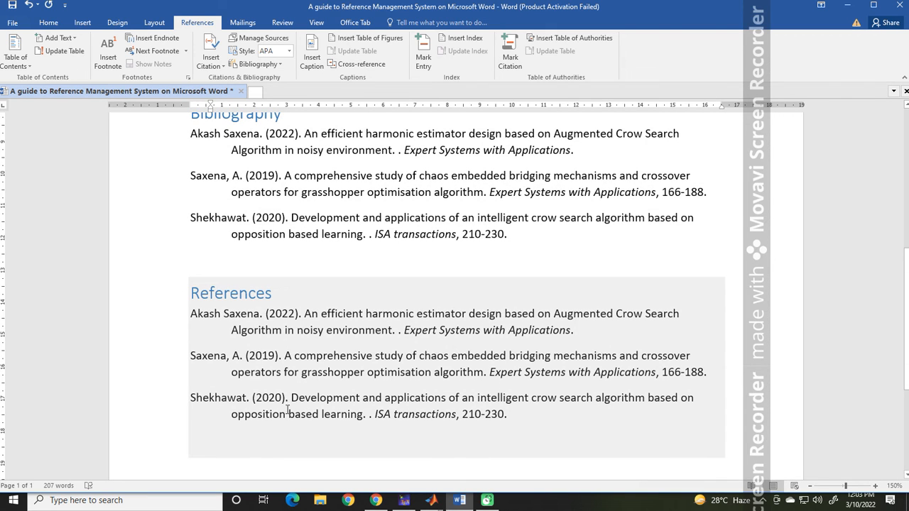
scroll(288, 411, up, 2)
scroll(242, 460, down, 1)
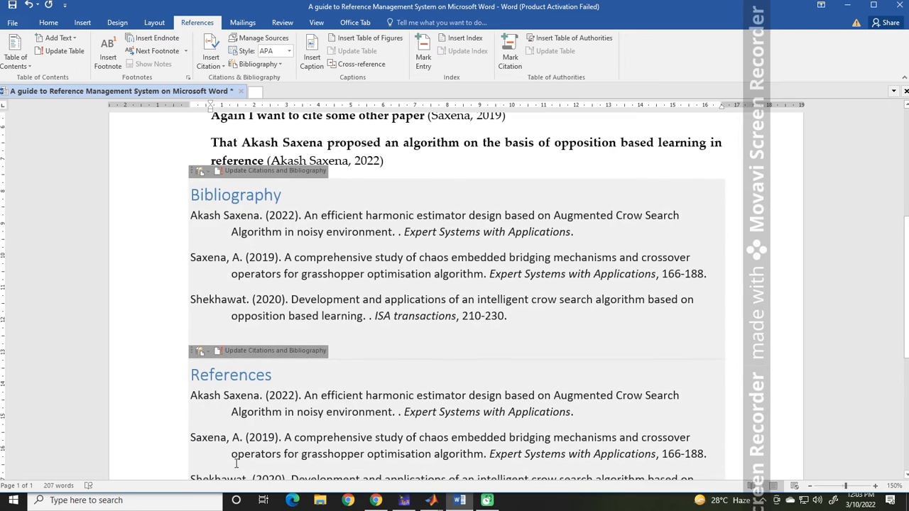
scroll(241, 460, down, 2)
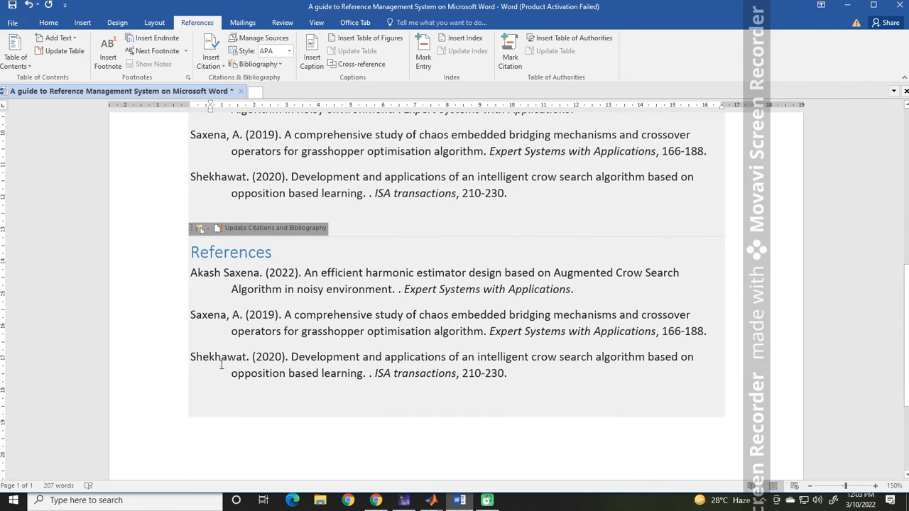
scroll(274, 366, up, 4)
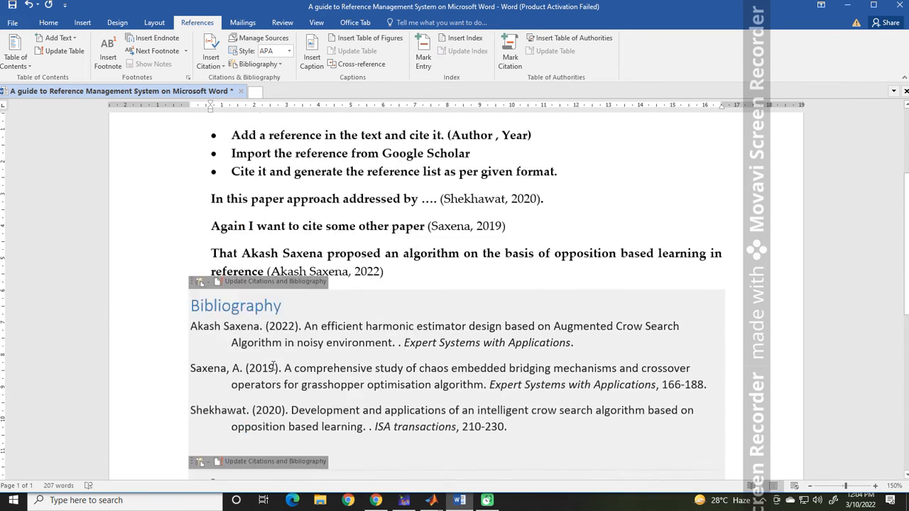
Step: Edit the 2022 source to remove the first name from its corporate author, updating both the master list and the current document
click(261, 39)
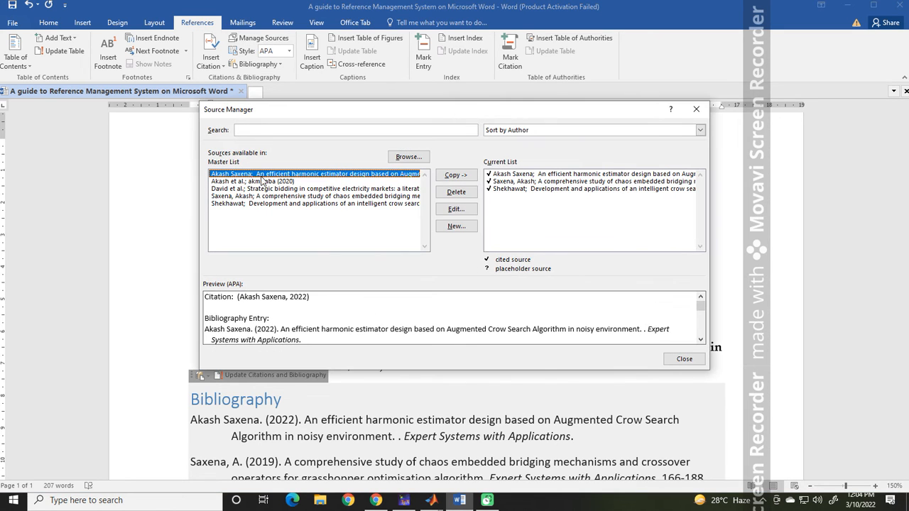
click(463, 211)
click(445, 218)
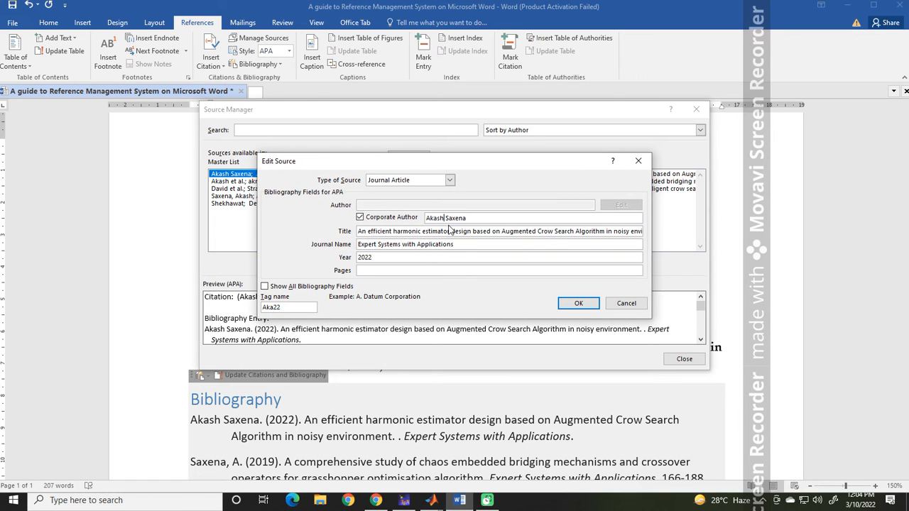
key(BackSpace)
key(BackSpace)
key(BackSpace)
key(BackSpace)
key(BackSpace)
click(581, 305)
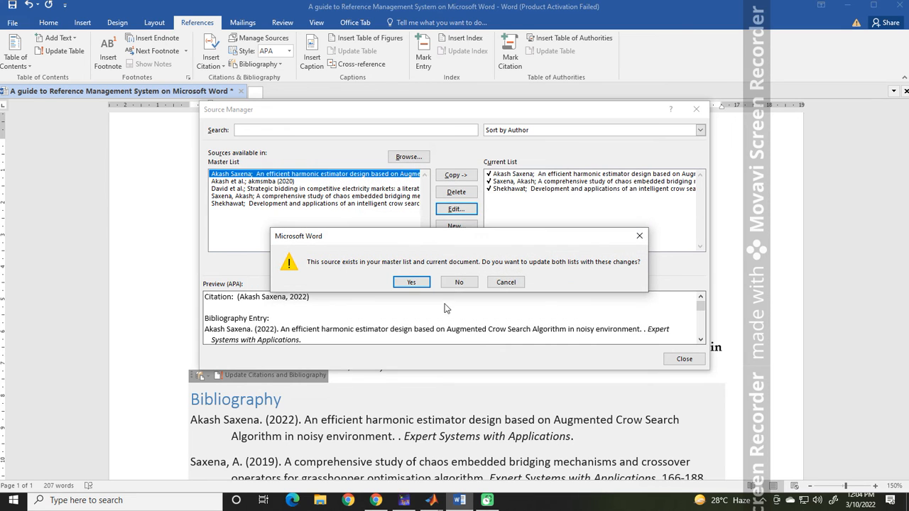
click(415, 284)
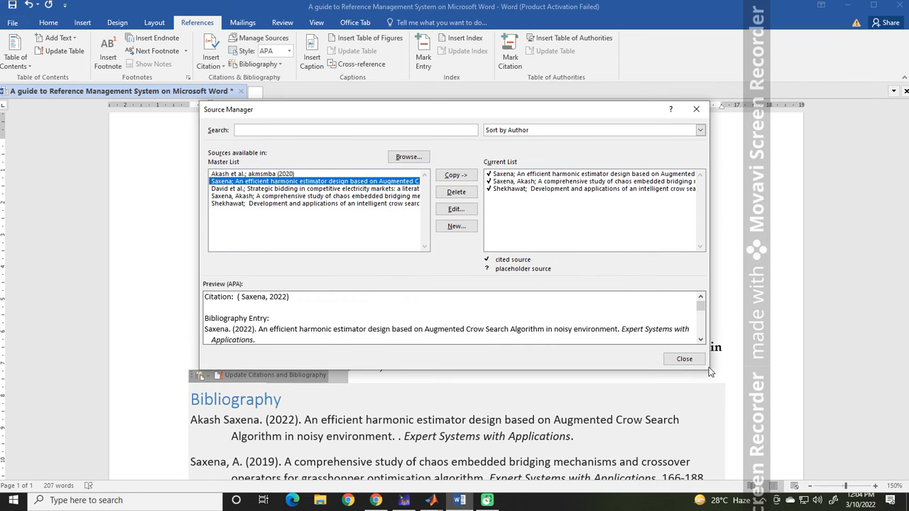
click(684, 360)
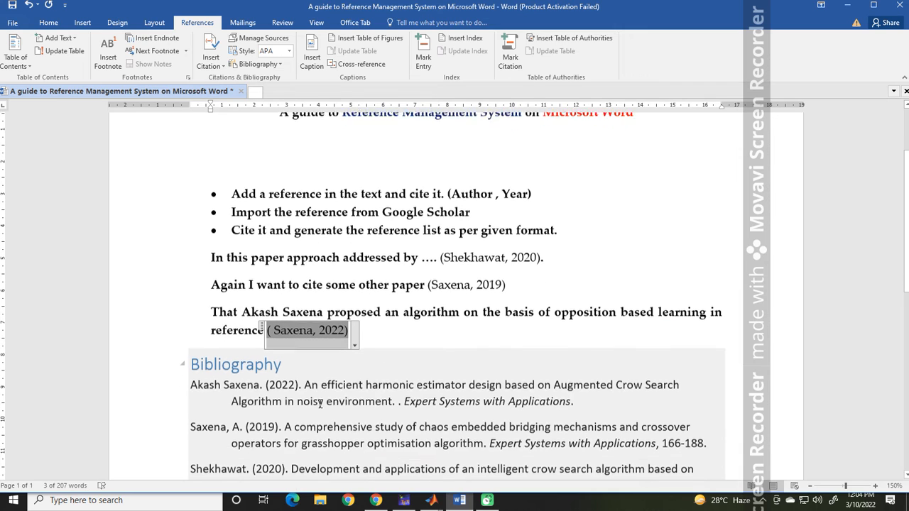
Step: Delete the outdated Bibliography and References lists below the last paragraph
click(198, 367)
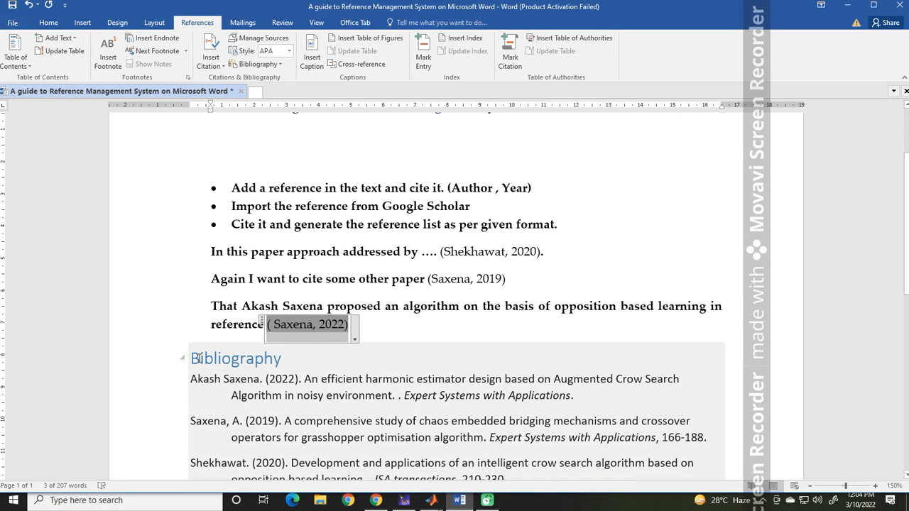
click(197, 357)
drag(196, 355, 454, 508)
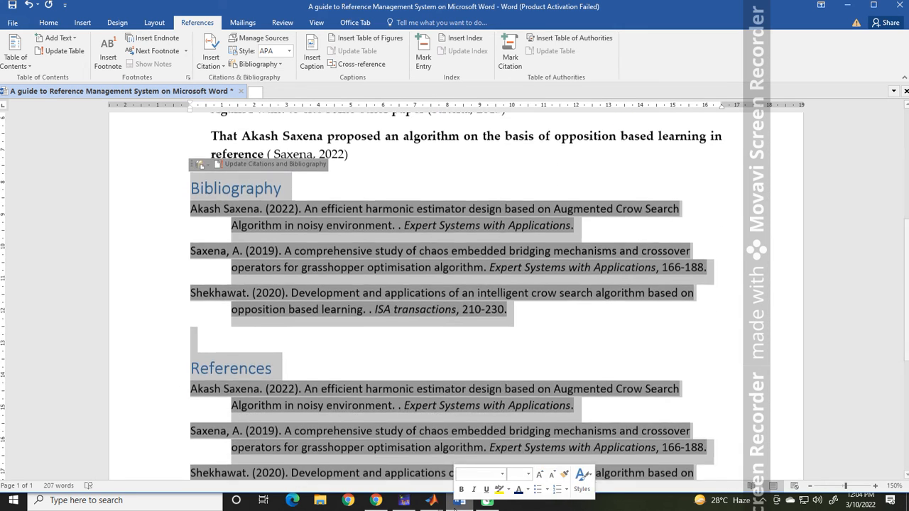
key(Delete)
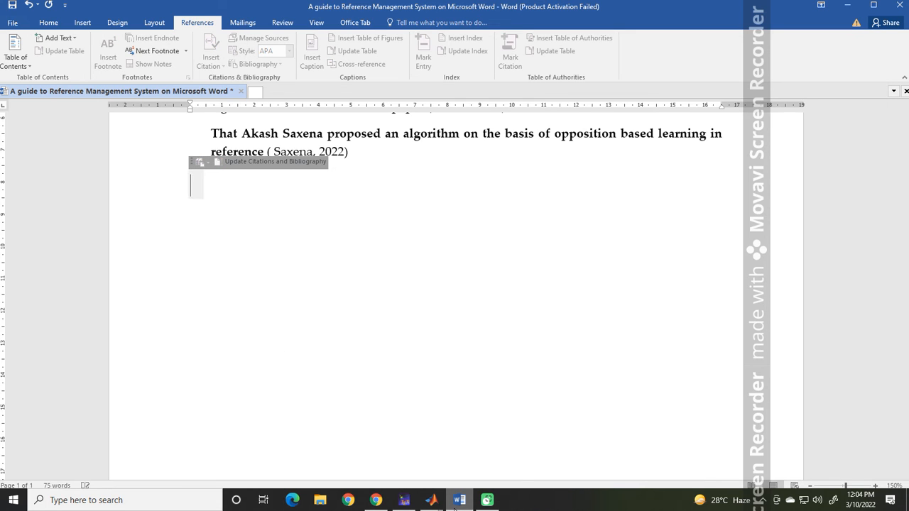
key(Delete)
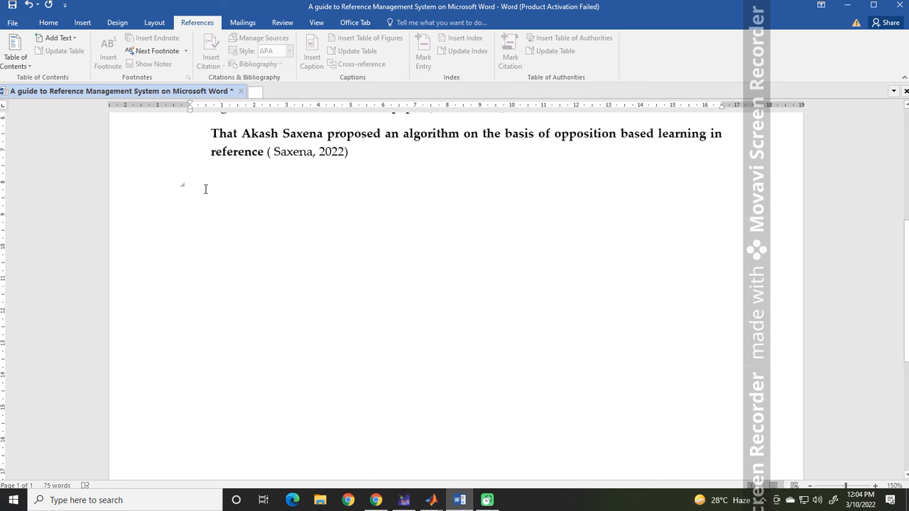
Step: Insert a new References list in APA style after the paragraph citing the 2022 source
click(379, 152)
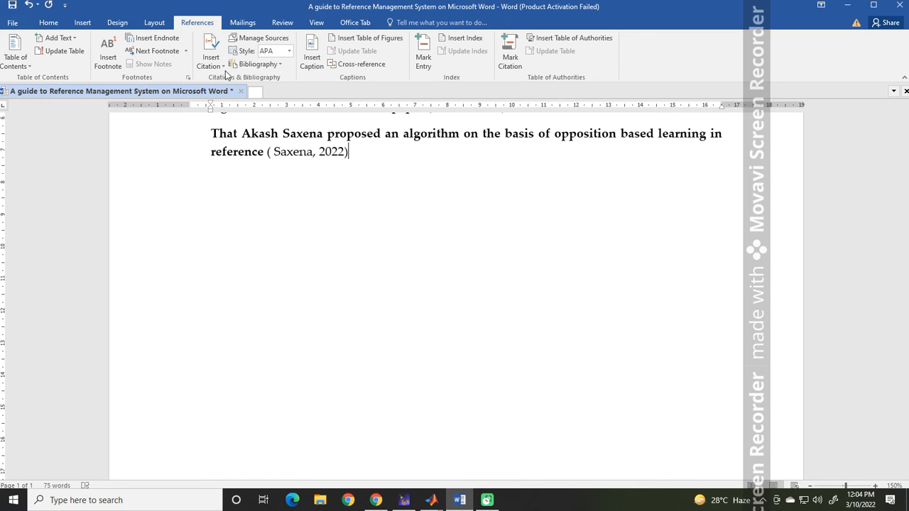
click(246, 66)
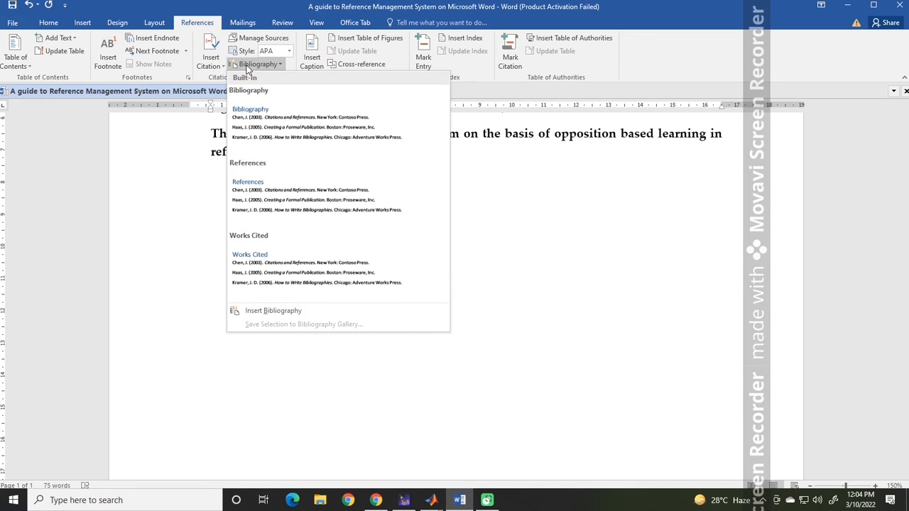
click(275, 186)
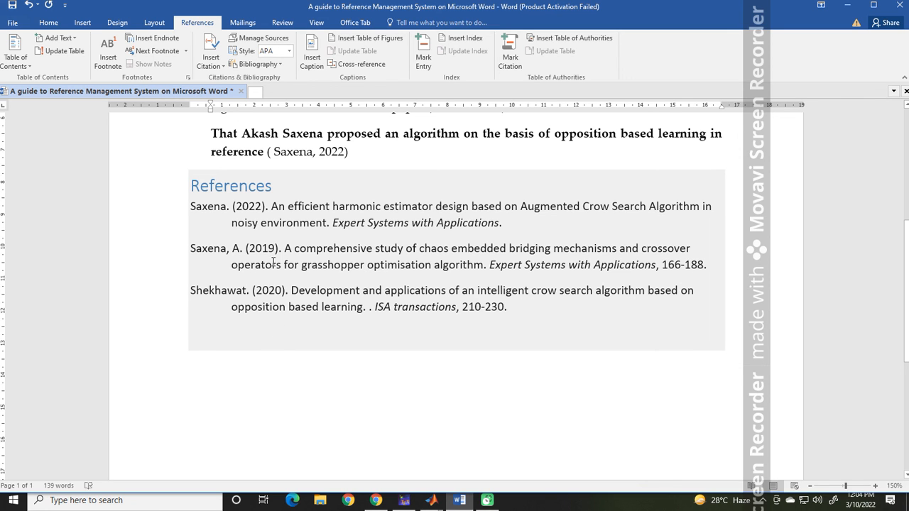
scroll(426, 249, up, 5)
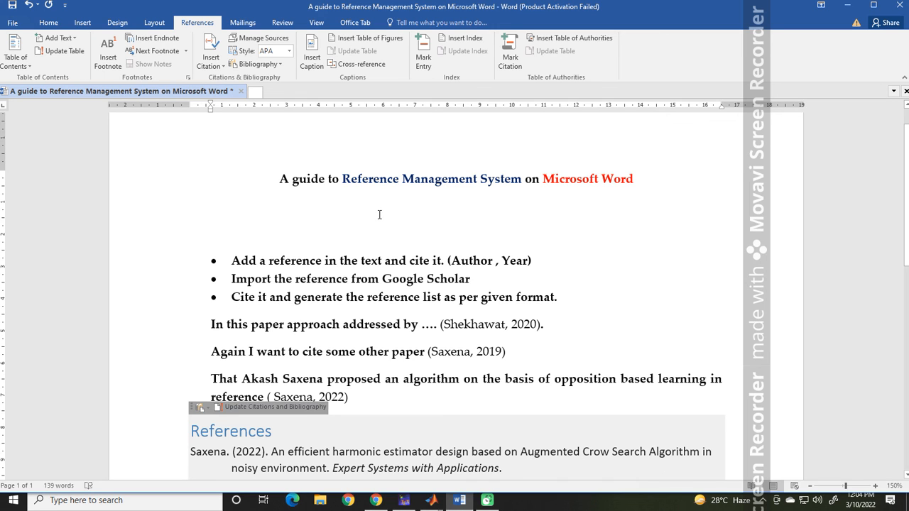
click(16, 8)
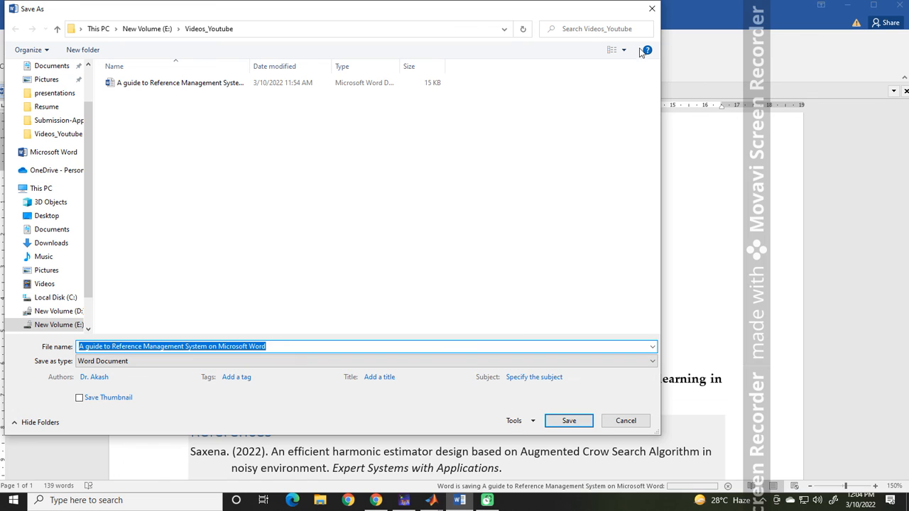
click(652, 8)
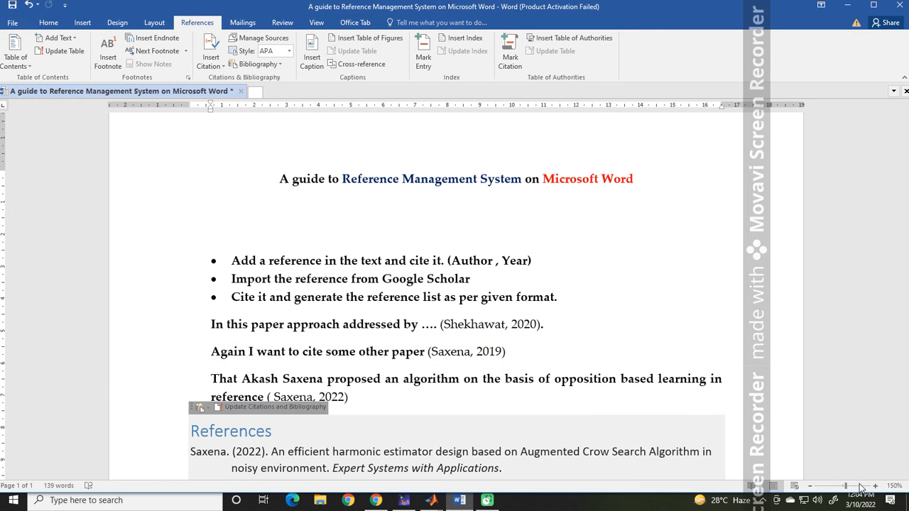